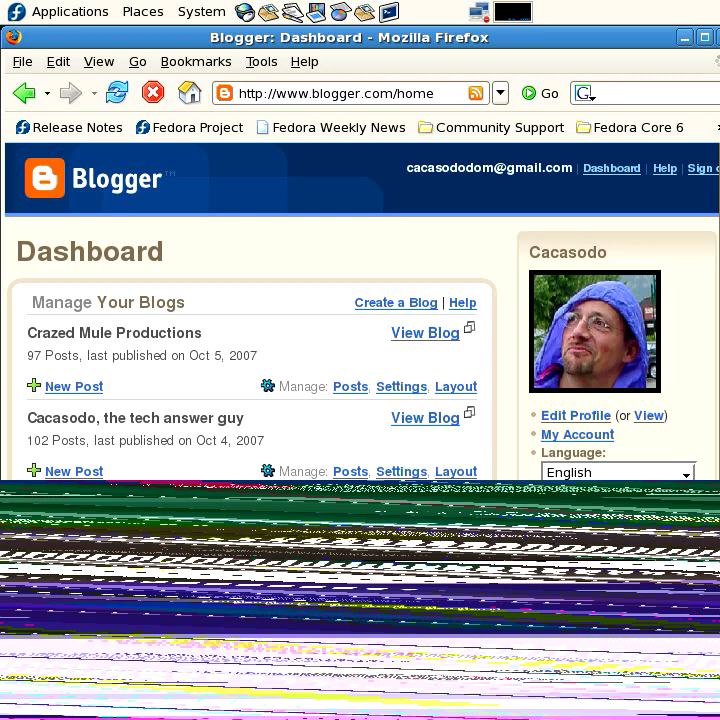
Step: Sign out of Blogger using the Sign out link in the header
{"action": "left_click", "coordinate": [705, 168]}
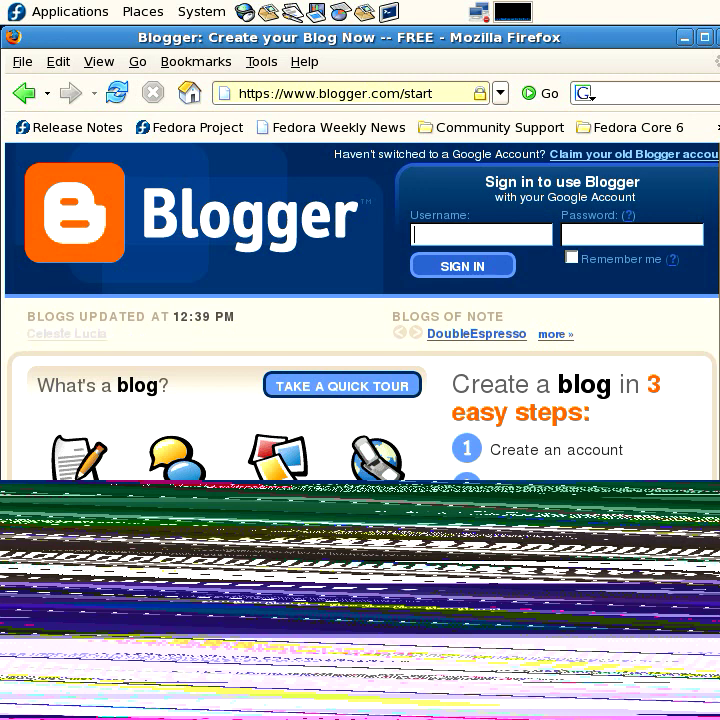
Step: Sign in to Blogger with the remembered username and saved password, with Remember me ticked
{"action": "type", "text": "fr"}
{"action": "key", "text": "Down"}
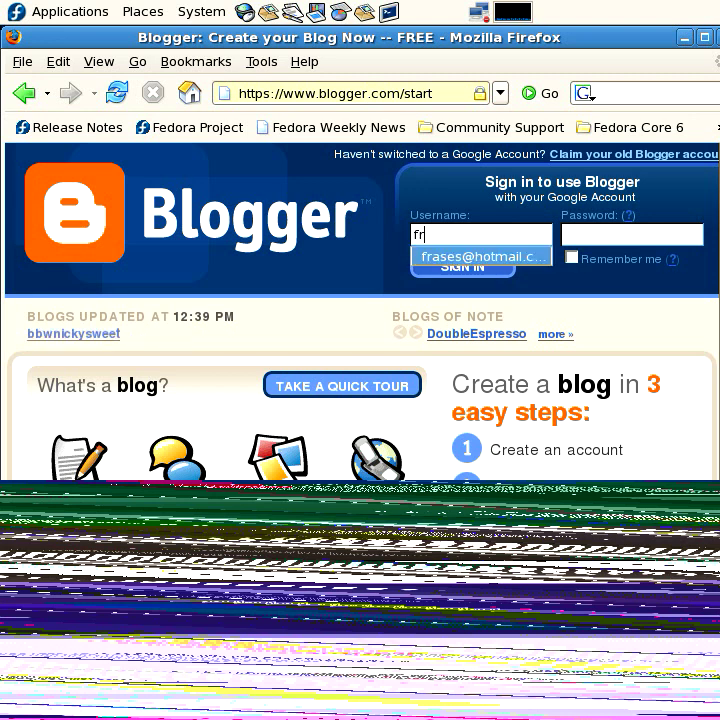
{"action": "key", "text": "Return"}
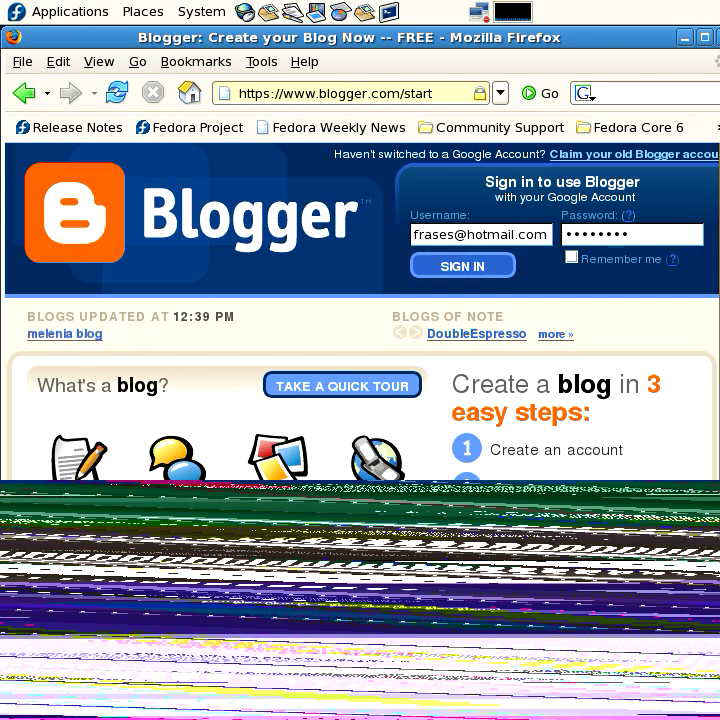
{"action": "key", "text": "Tab"}
{"action": "key", "text": "space"}
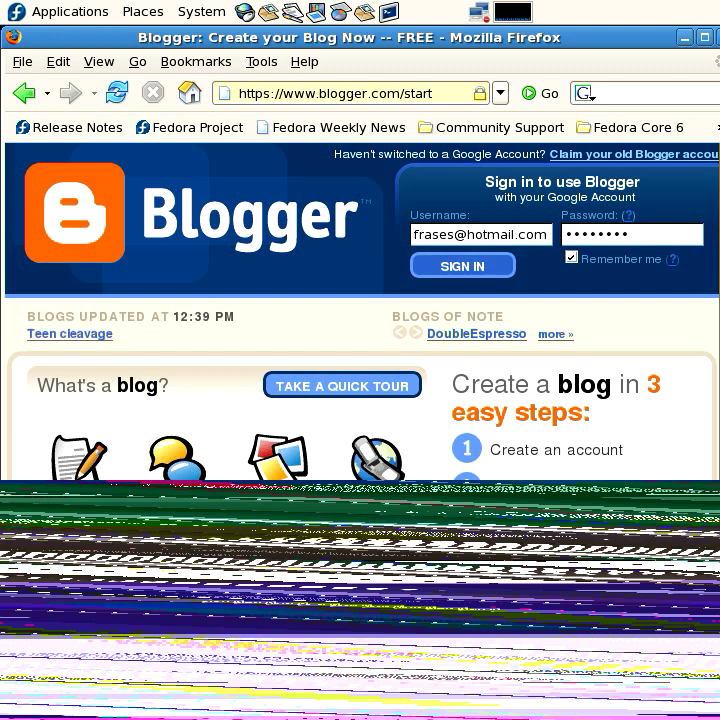
{"action": "key", "text": "Tab"}
{"action": "key", "text": "Return"}
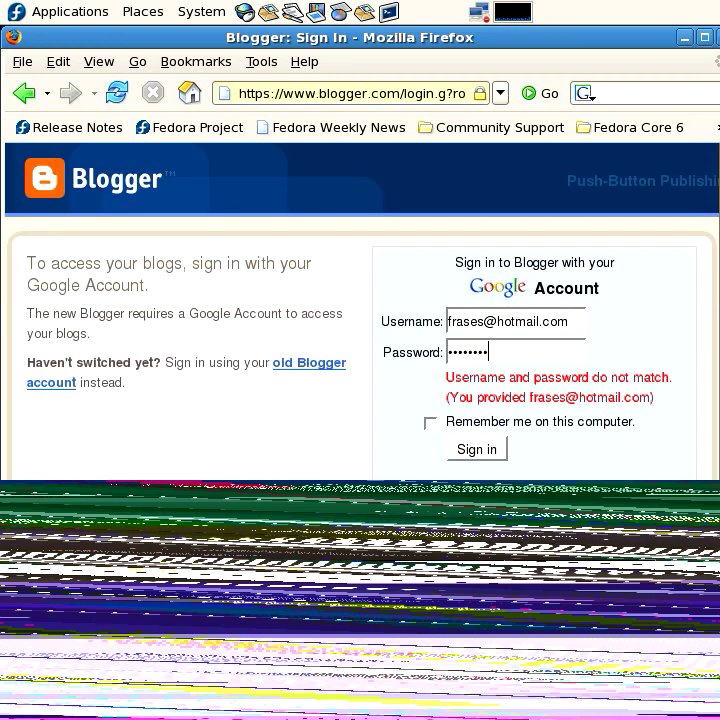
Step: After the rejected attempt, retype the account password, tick Remember me and sign in again
{"action": "key", "text": "BackSpace"}
{"action": "key", "text": "BackSpace"}
{"action": "key", "text": "BackSpace"}
{"action": "key", "text": "BackSpace"}
{"action": "key", "text": "BackSpace"}
{"action": "key", "text": "BackSpace"}
{"action": "key", "text": "BackSpace"}
{"action": "key", "text": "BackSpace"}
{"action": "key", "text": "BackSpace"}
{"action": "type", "text": "*******"}
{"action": "key", "text": "Tab"}
{"action": "key", "text": "space"}
{"action": "key", "text": "Tab"}
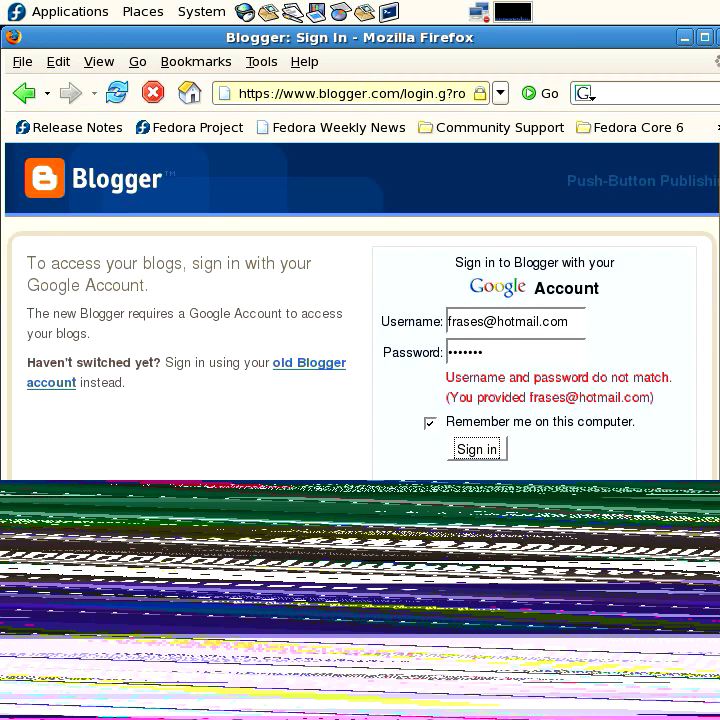
{"action": "key", "text": "Return"}
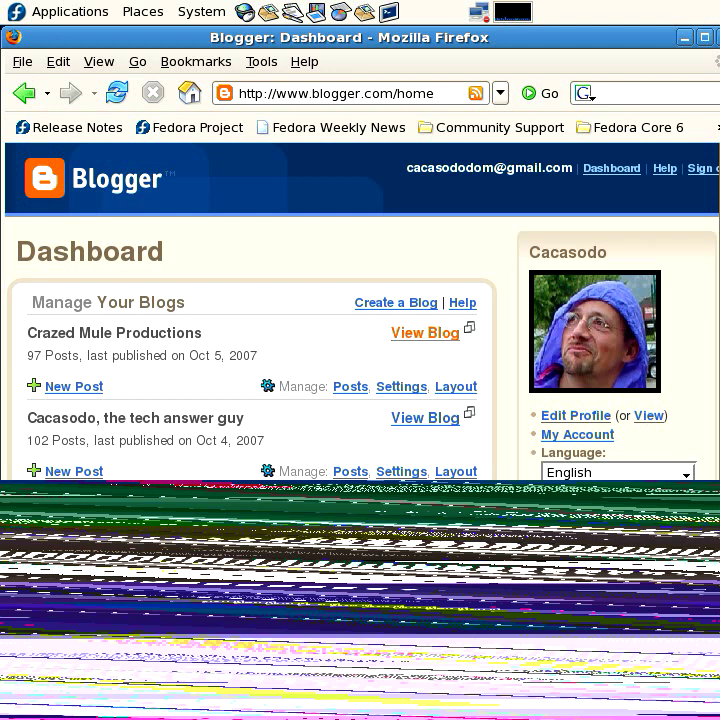
Step: Open the Crazed Mule Productions blog and scroll through its RAID-set post, then back up
{"action": "left_click", "coordinate": [425, 333]}
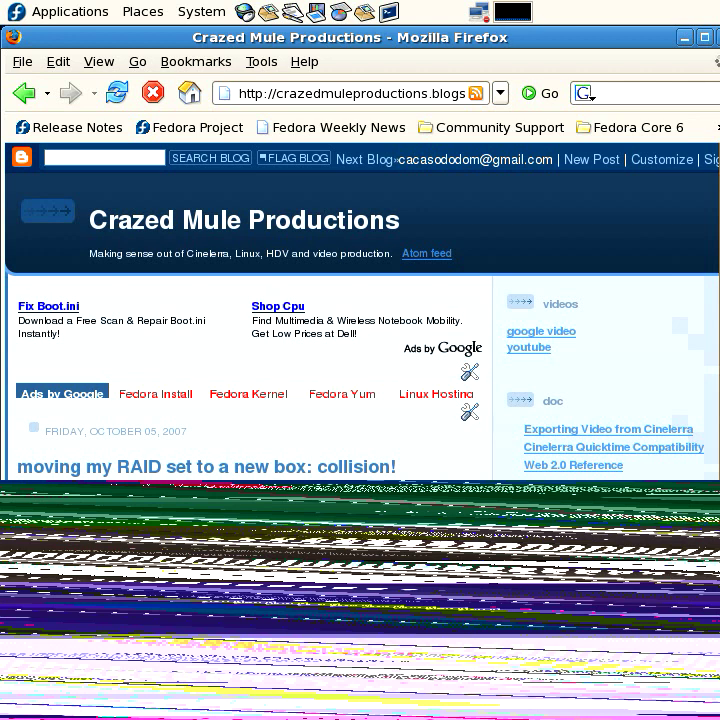
{"action": "scroll", "coordinate": [360, 300], "scroll_direction": "down", "scroll_amount": 5}
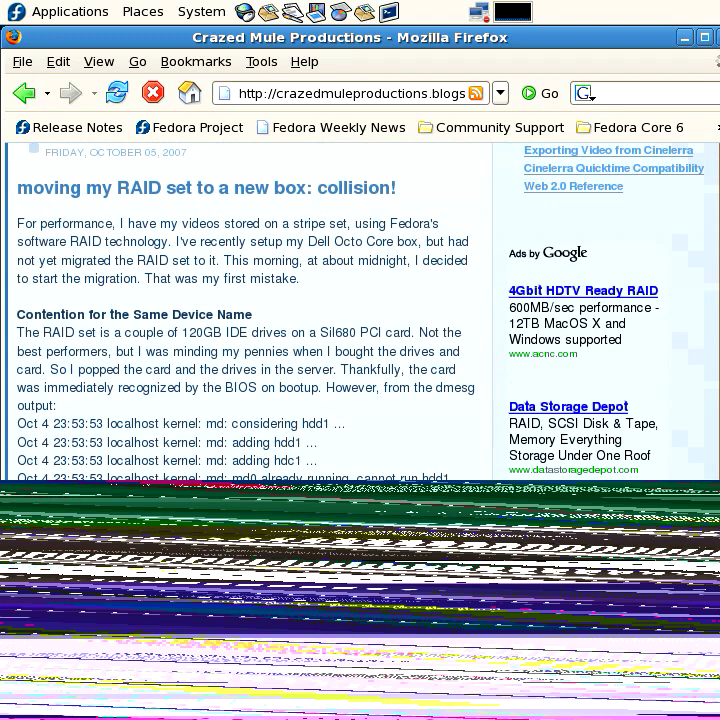
{"action": "scroll", "coordinate": [360, 300], "scroll_direction": "down", "scroll_amount": 2}
{"action": "scroll", "coordinate": [360, 300], "scroll_direction": "up", "scroll_amount": 8}
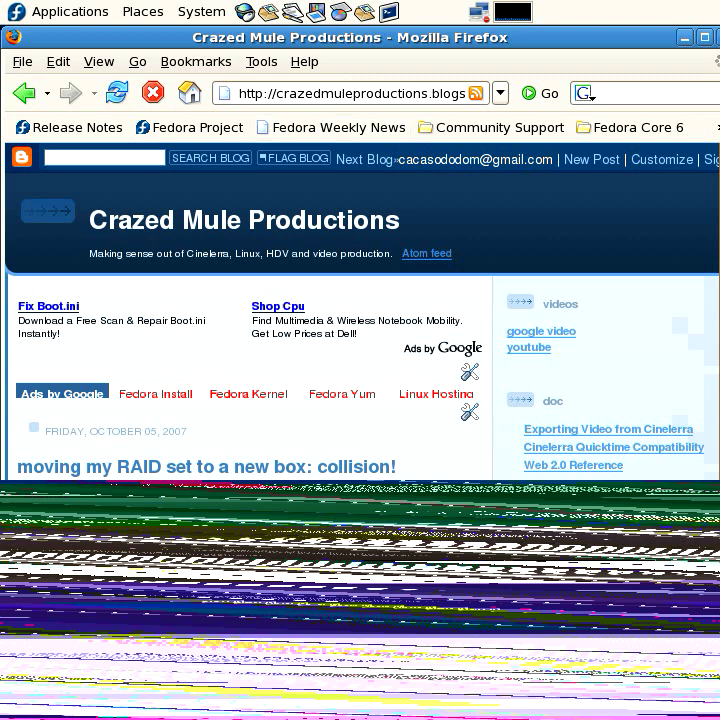
Step: Go to google.com/adsense and sign in to see today's $0.00 earnings report
{"action": "key", "text": "ctrl+l"}
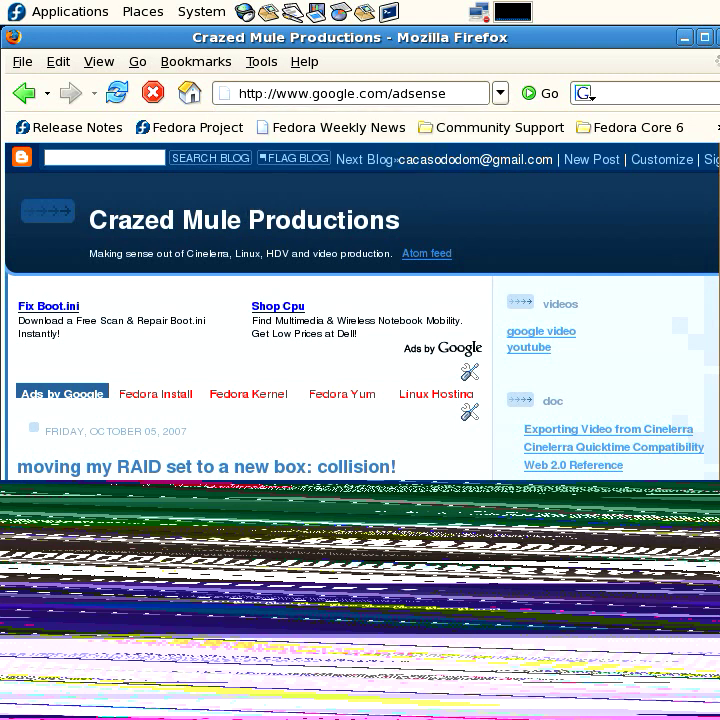
{"action": "type", "text": "f"}
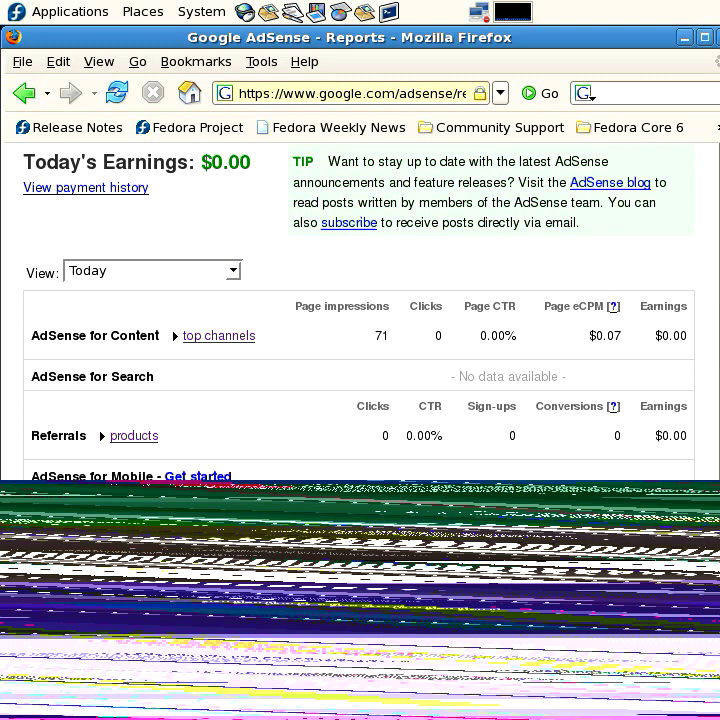
Step: Expand AdSense for Content into per-channel rows such as CM,SidebarTop,160sky with 27 impressions
{"action": "left_click", "coordinate": [219, 335]}
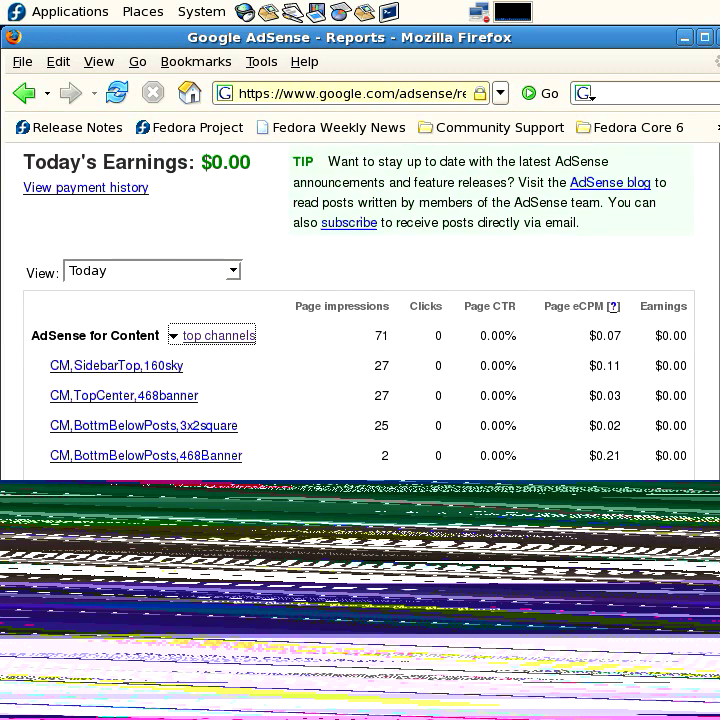
{"action": "scroll", "coordinate": [360, 320], "scroll_direction": "down", "scroll_amount": 1}
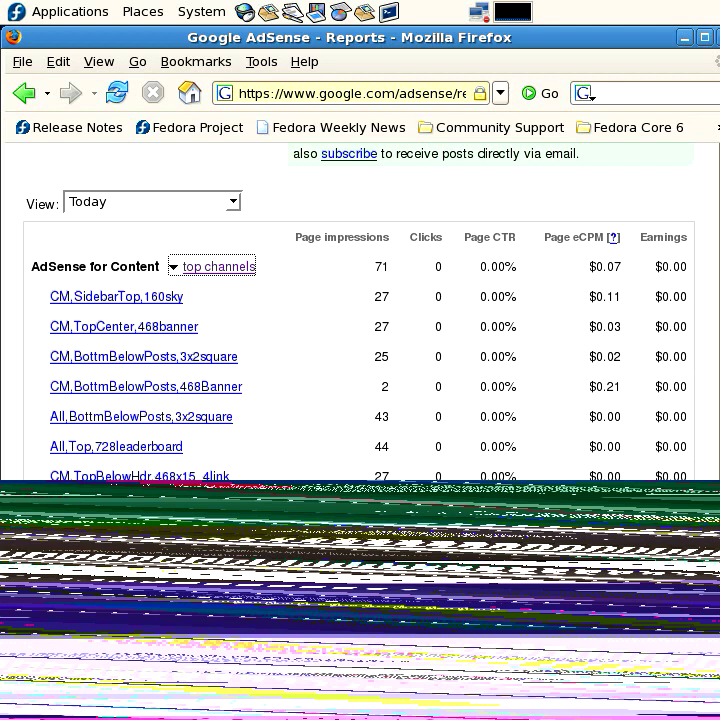
{"action": "left_click", "coordinate": [150, 201]}
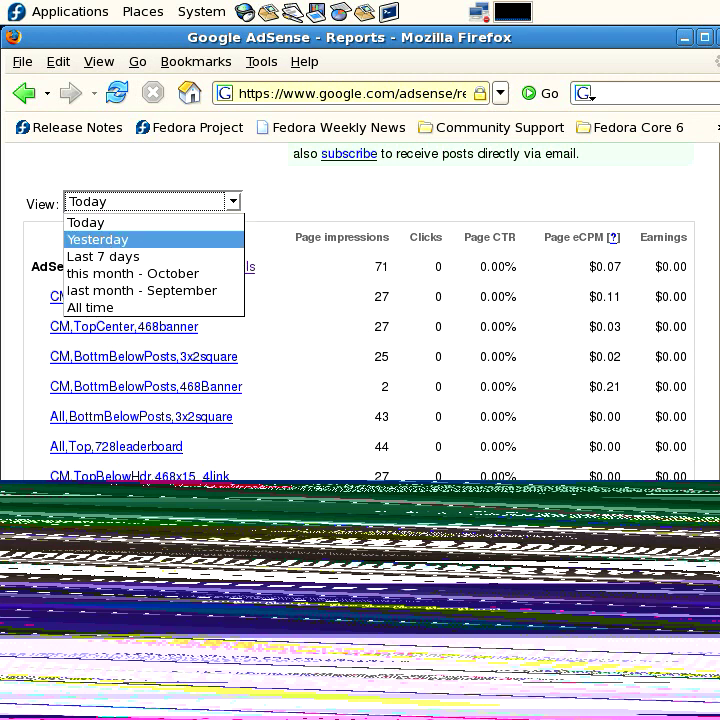
Step: Switch the AdSense report to Yesterday: 171 impressions, 2 clicks and $0.19 earned
{"action": "key", "text": "Return"}
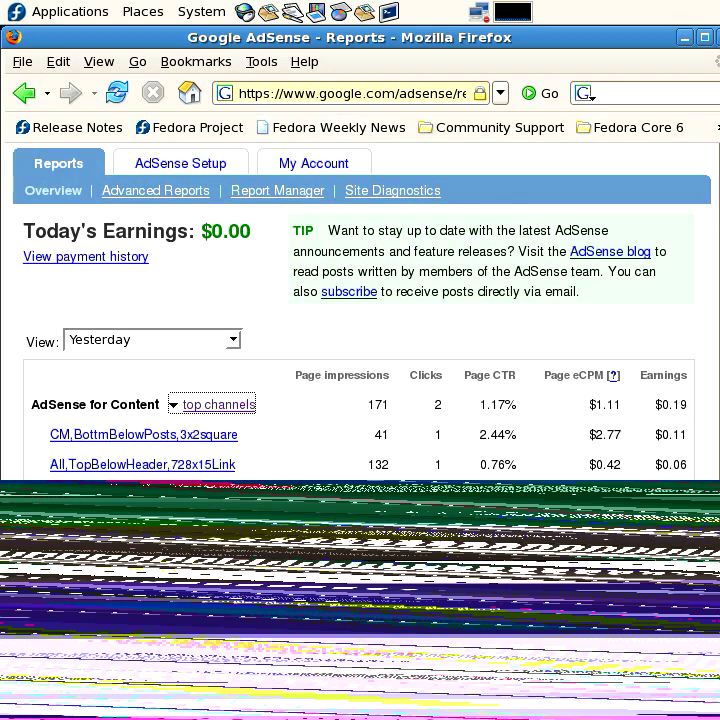
Step: Load google.com/analytics and sign in with the account password to reach the profiles list
{"action": "key", "text": "ctrl+l"}
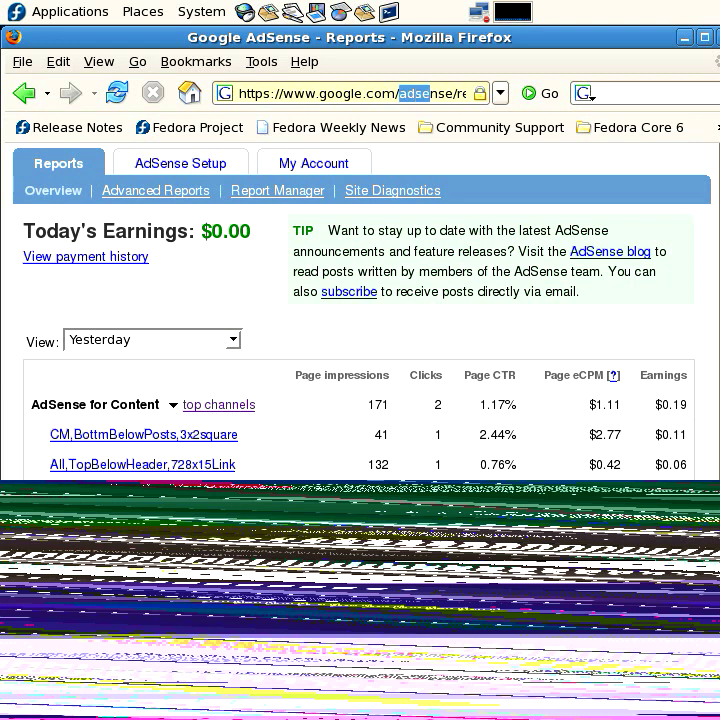
{"action": "type", "text": "https://www.google.com/anal"}
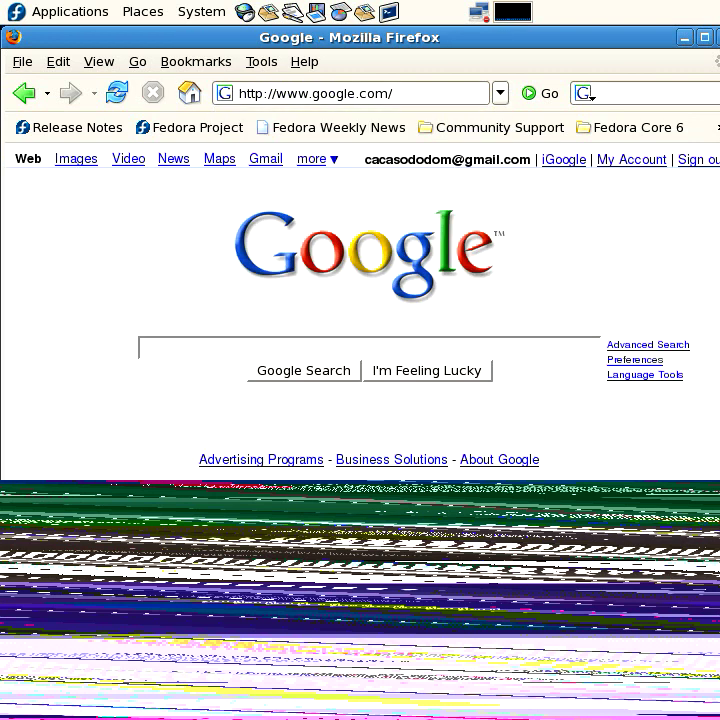
{"action": "left_click", "coordinate": [393, 93]}
{"action": "type", "text": "analytics"}
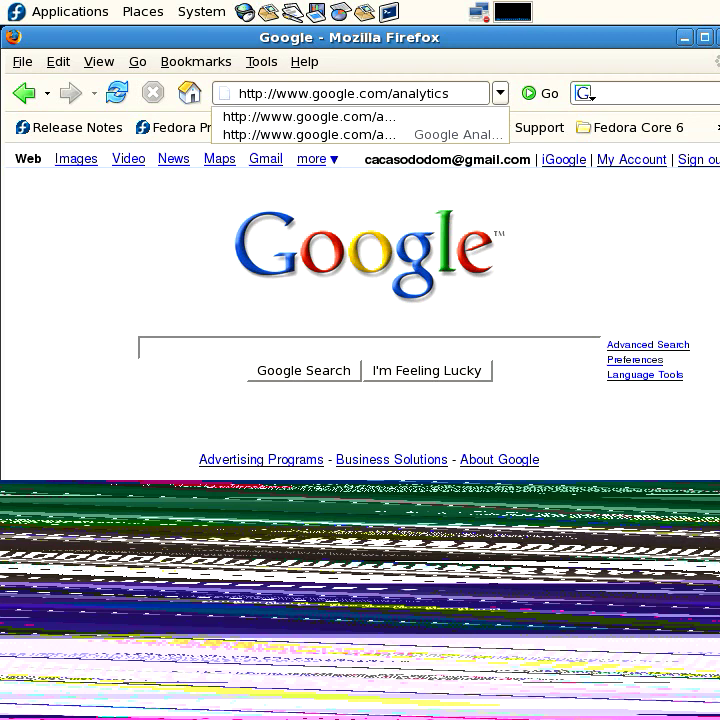
{"action": "key", "text": "Return"}
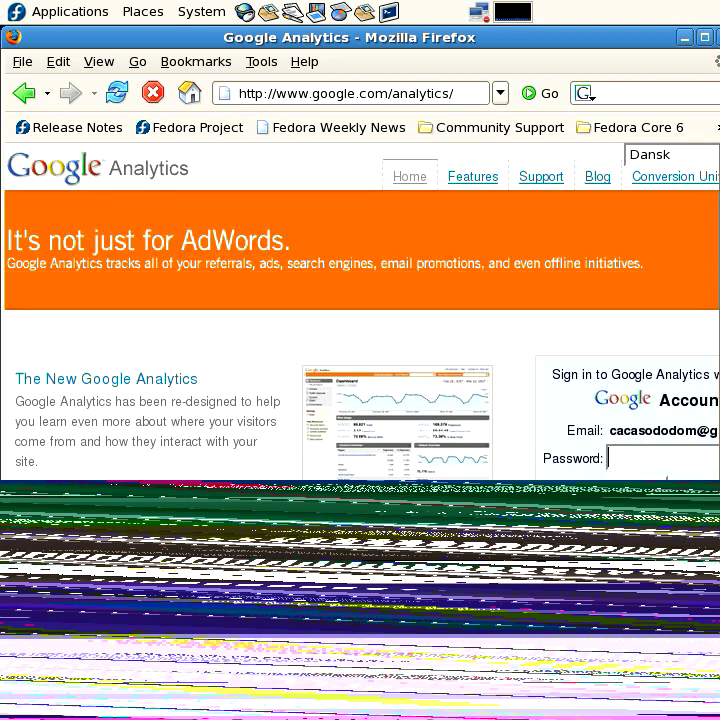
{"action": "type", "text": "••••••"}
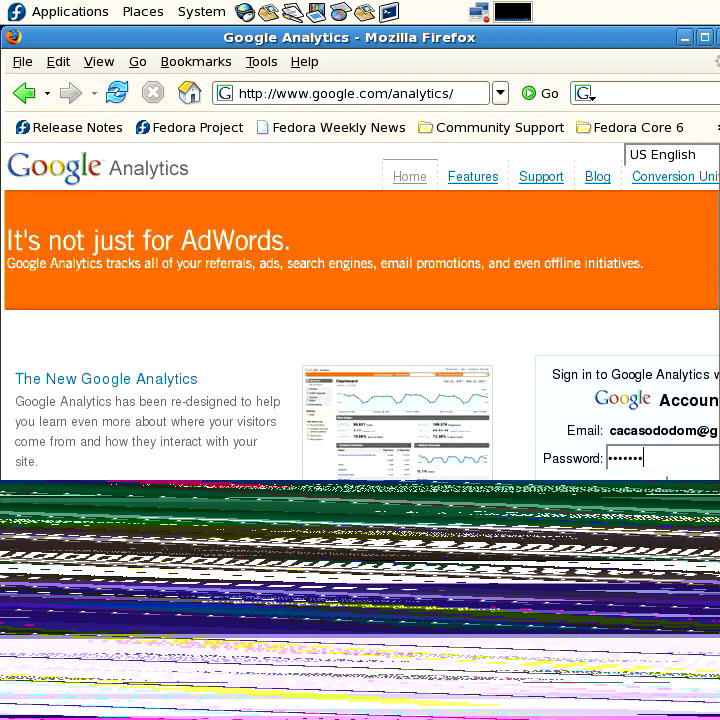
{"action": "key", "text": "Return"}
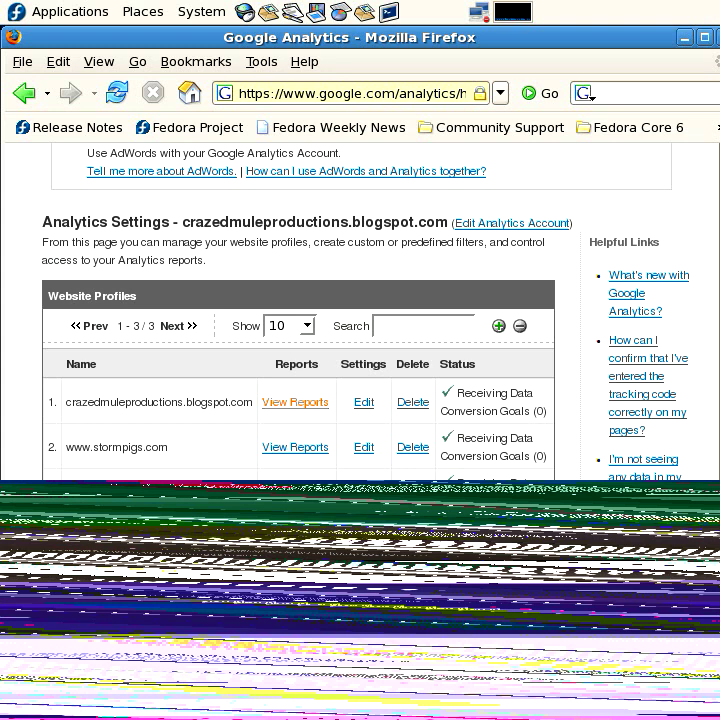
Step: Review the crazedmuleproductions.blogspot.com dashboard (944 visits, 78.50% bounce), then open Traffic Sources Overview
{"action": "left_click", "coordinate": [295, 402]}
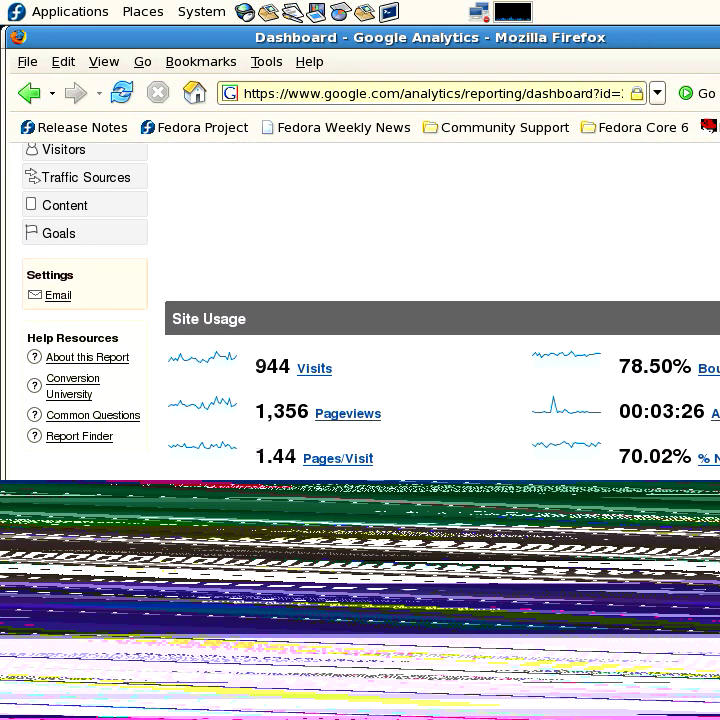
{"action": "scroll", "coordinate": [360, 300], "scroll_direction": "down", "scroll_amount": 4}
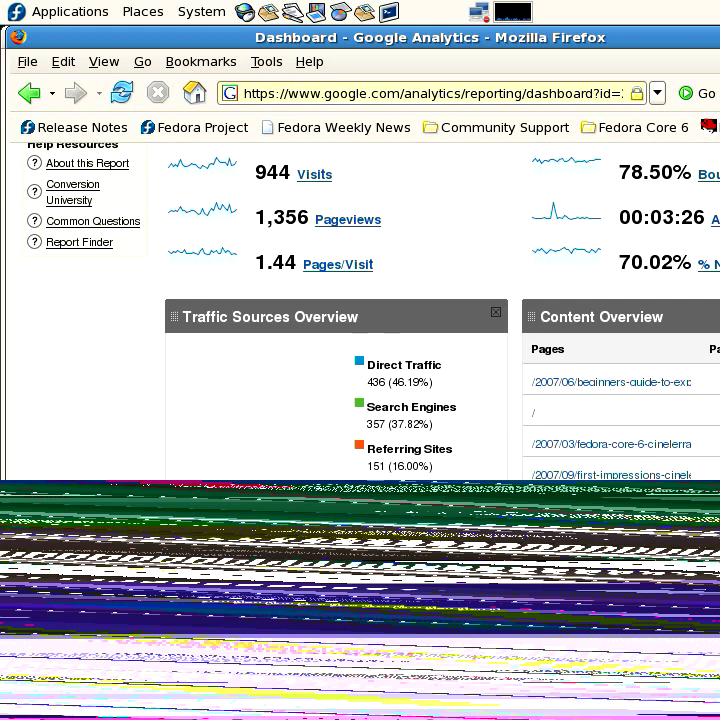
{"action": "scroll", "coordinate": [360, 300], "scroll_direction": "down", "scroll_amount": 1}
{"action": "scroll", "coordinate": [360, 300], "scroll_direction": "up", "scroll_amount": 2}
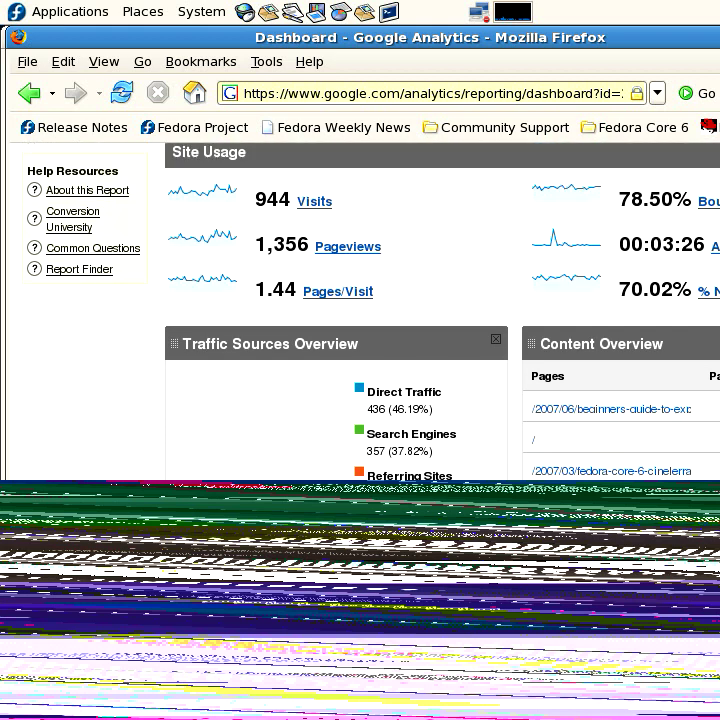
{"action": "scroll", "coordinate": [360, 300], "scroll_direction": "up", "scroll_amount": 5}
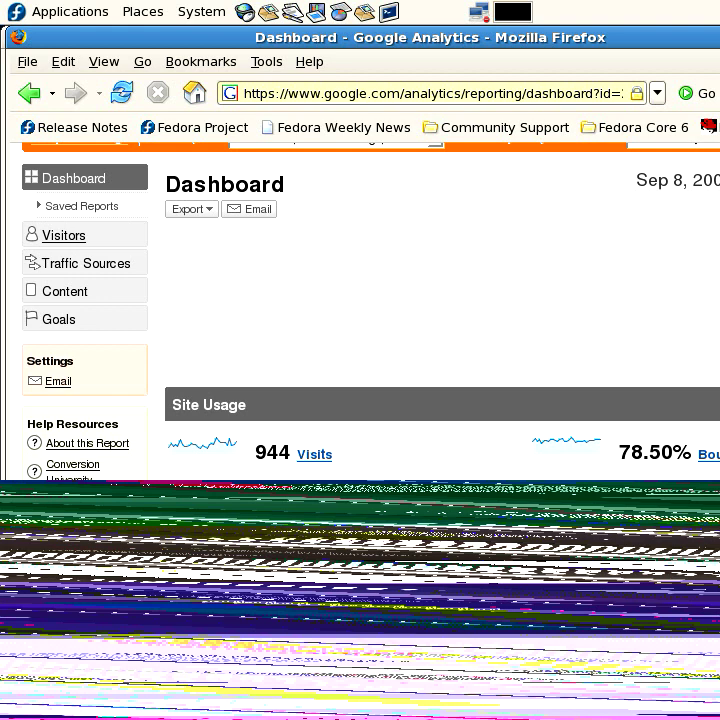
{"action": "left_click", "coordinate": [86, 263]}
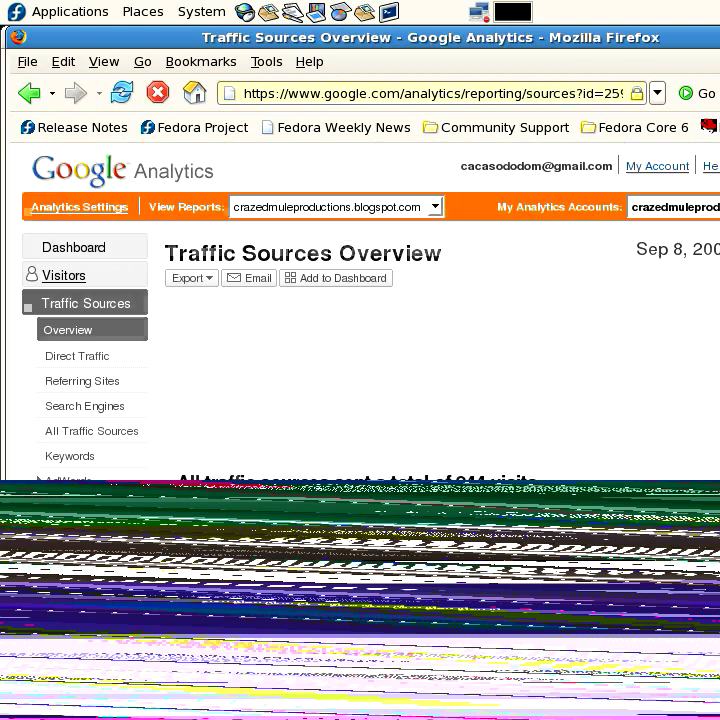
Step: Scroll through the source/medium table of the 944 visits and the Keywords report
{"action": "scroll", "coordinate": [91, 360], "scroll_direction": "down", "scroll_amount": 1}
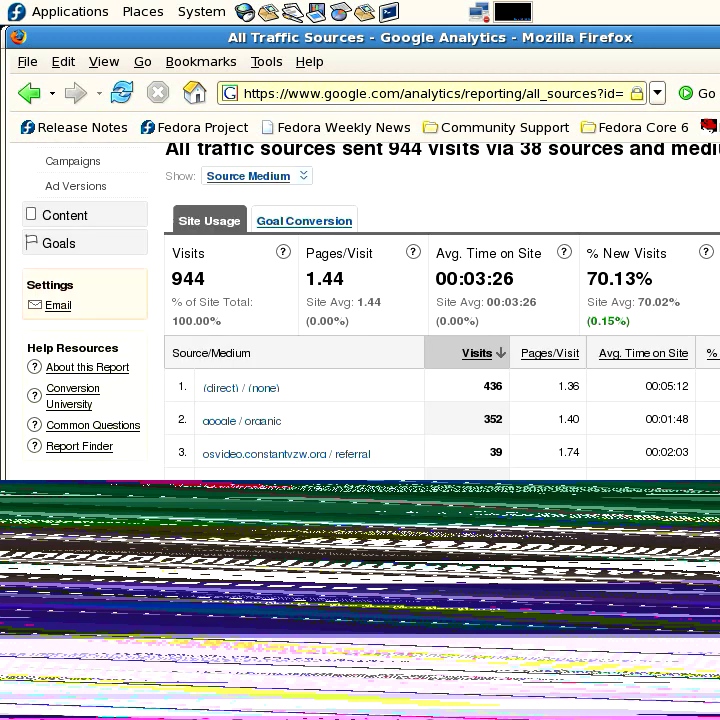
{"action": "scroll", "coordinate": [440, 300], "scroll_direction": "down", "scroll_amount": 1}
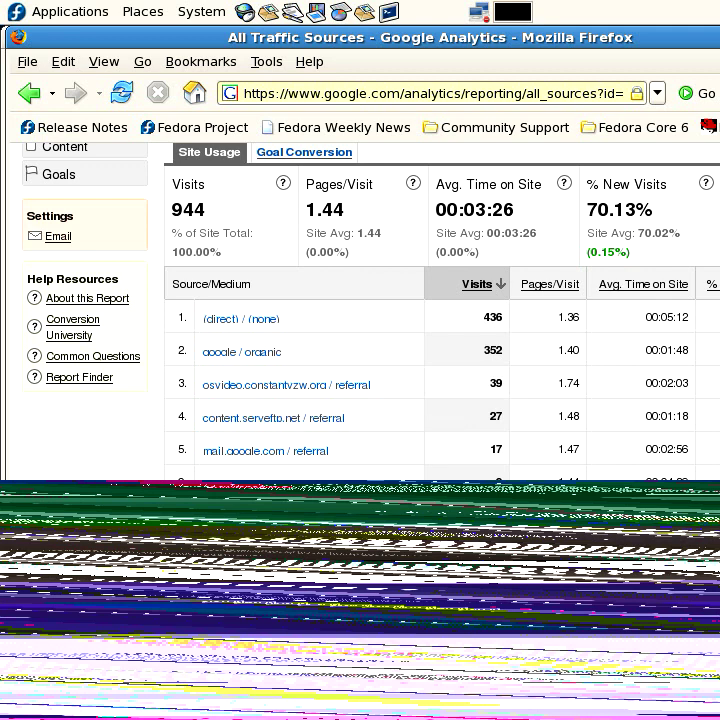
{"action": "scroll", "coordinate": [440, 310], "scroll_direction": "down", "scroll_amount": 3}
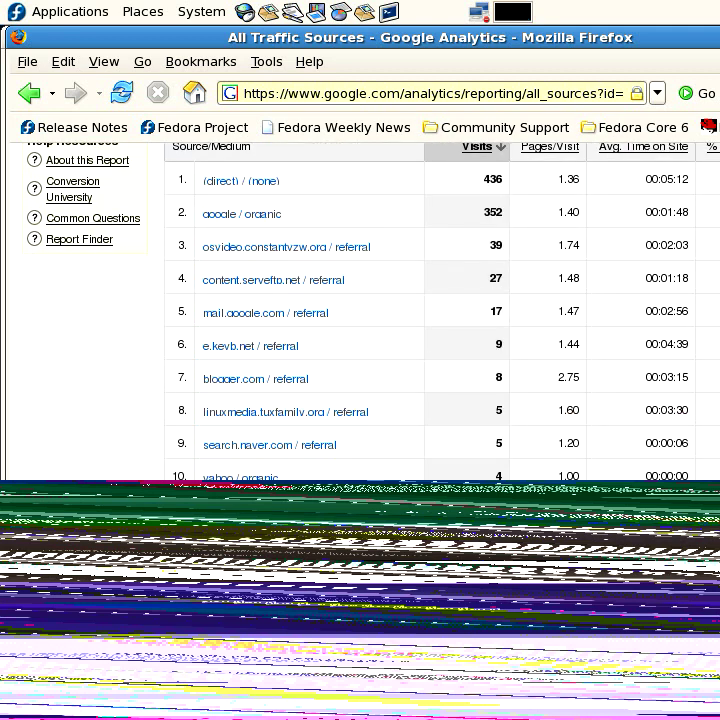
{"action": "scroll", "coordinate": [440, 310], "scroll_direction": "up", "scroll_amount": 6}
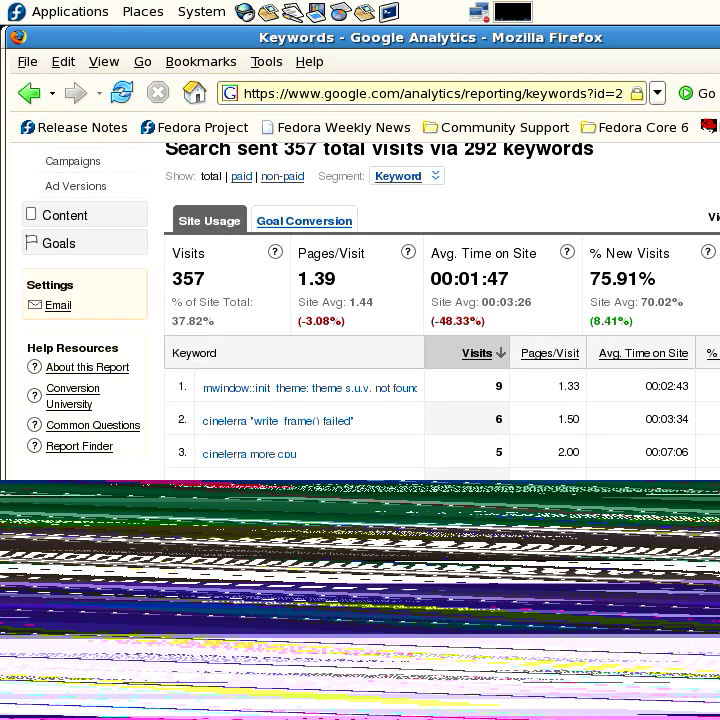
Step: Scroll through the 292 keywords, led by 'editing hdv in cinelerra', and open the Segment: Keyword dropdown
{"action": "scroll", "coordinate": [440, 350], "scroll_direction": "down", "scroll_amount": 1}
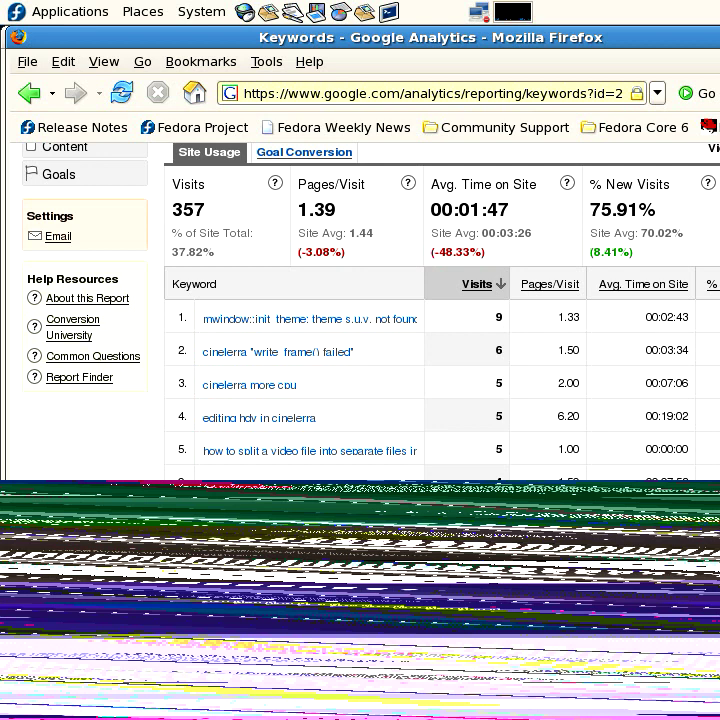
{"action": "scroll", "coordinate": [440, 310], "scroll_direction": "down", "scroll_amount": 1}
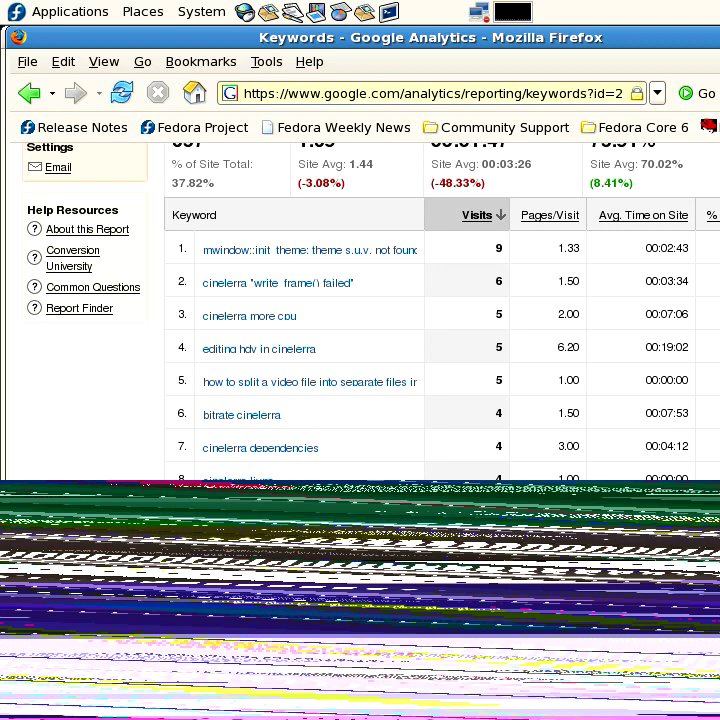
{"action": "scroll", "coordinate": [440, 300], "scroll_direction": "up", "scroll_amount": 4}
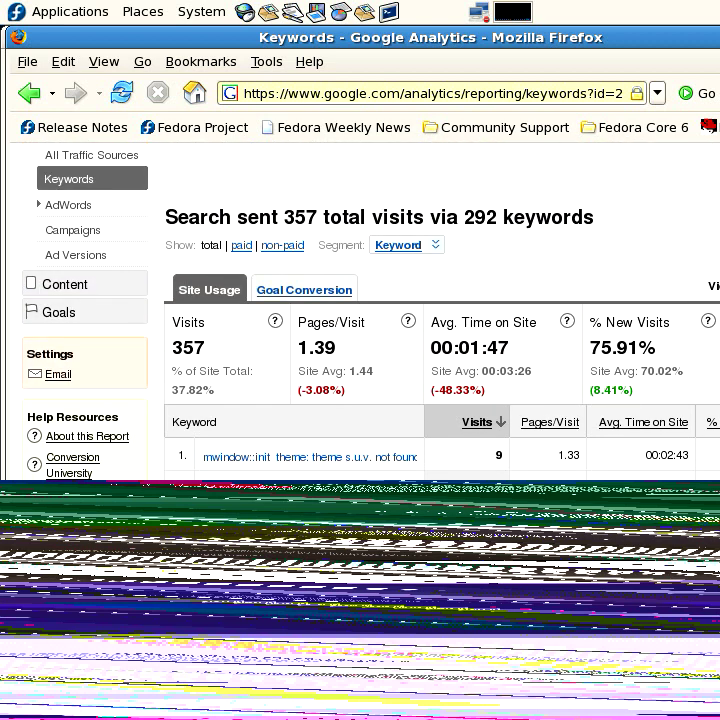
{"action": "scroll", "coordinate": [440, 300], "scroll_direction": "up", "scroll_amount": 2}
{"action": "scroll", "coordinate": [400, 300], "scroll_direction": "down", "scroll_amount": 2}
{"action": "left_click", "coordinate": [398, 245]}
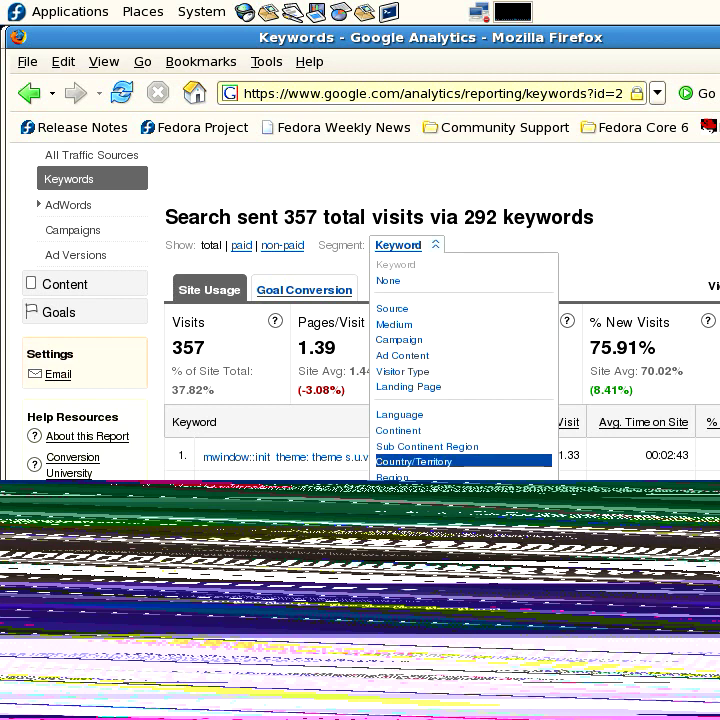
Step: Segment the 357 search visits by Country/Territory, with United States at the top
{"action": "left_click", "coordinate": [463, 461]}
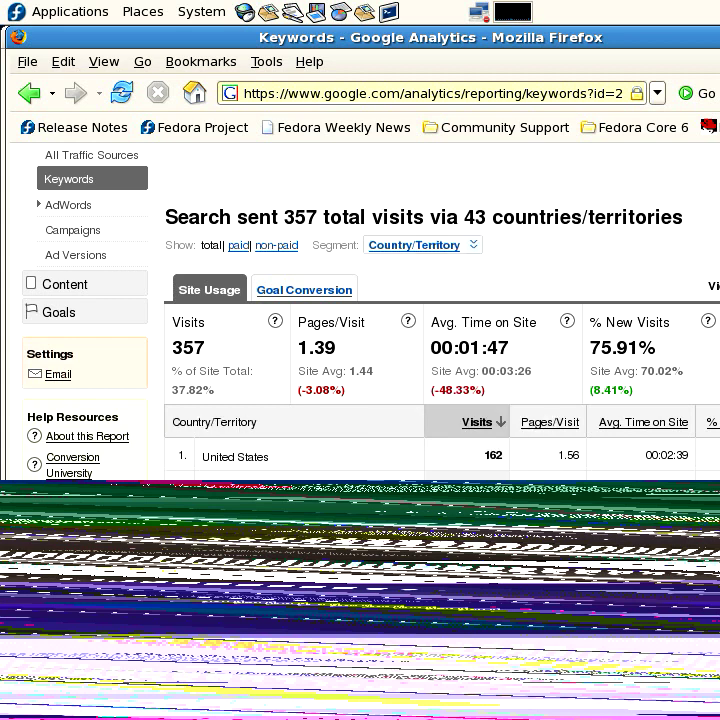
{"action": "scroll", "coordinate": [440, 400], "scroll_direction": "down", "scroll_amount": 4}
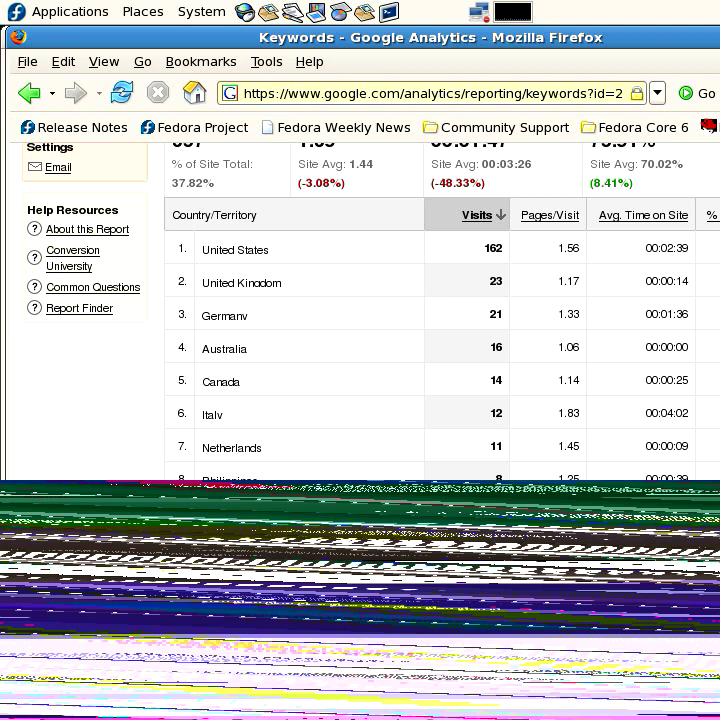
{"action": "scroll", "coordinate": [440, 300], "scroll_direction": "down", "scroll_amount": 3}
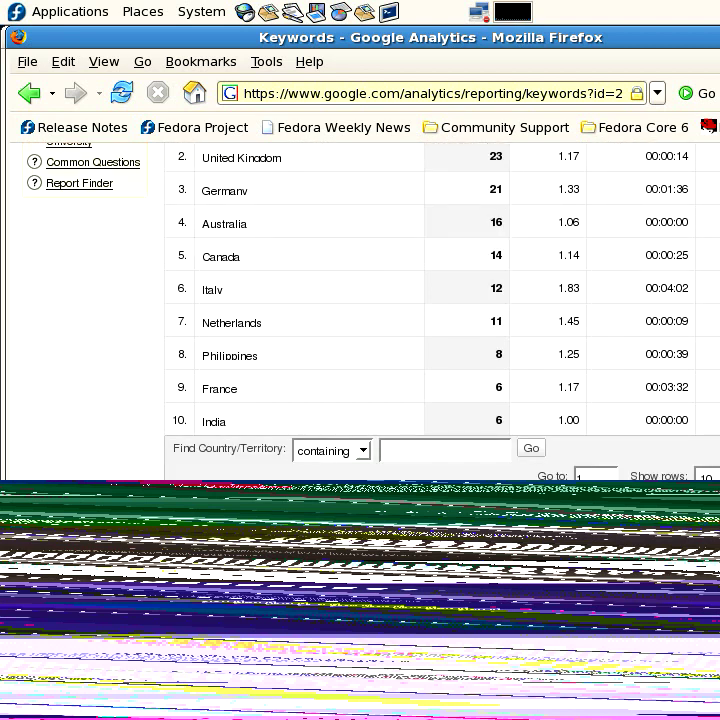
Step: Increase the Show rows setting so the table lists more than ten countries
{"action": "left_click", "coordinate": [705, 476]}
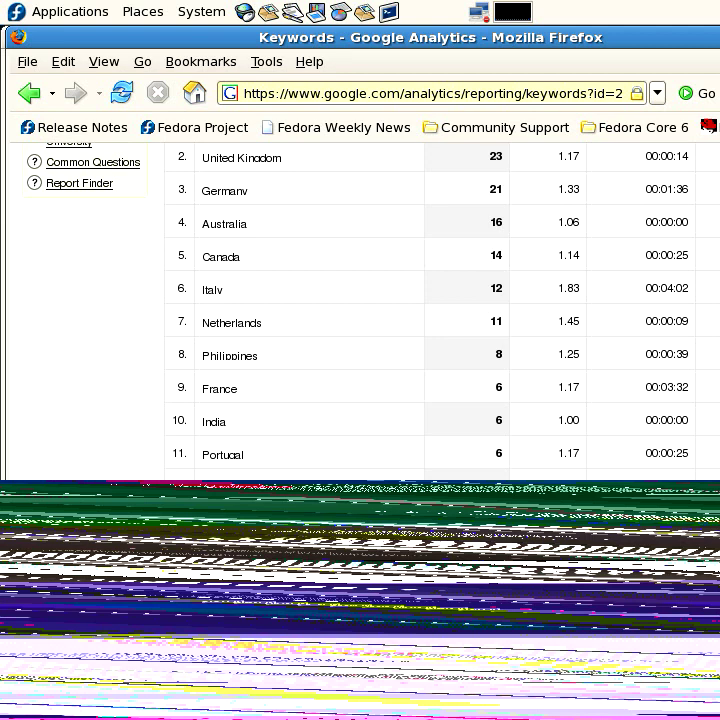
{"action": "scroll", "coordinate": [360, 310], "scroll_direction": "down", "scroll_amount": 3}
{"action": "scroll", "coordinate": [360, 310], "scroll_direction": "down", "scroll_amount": 3}
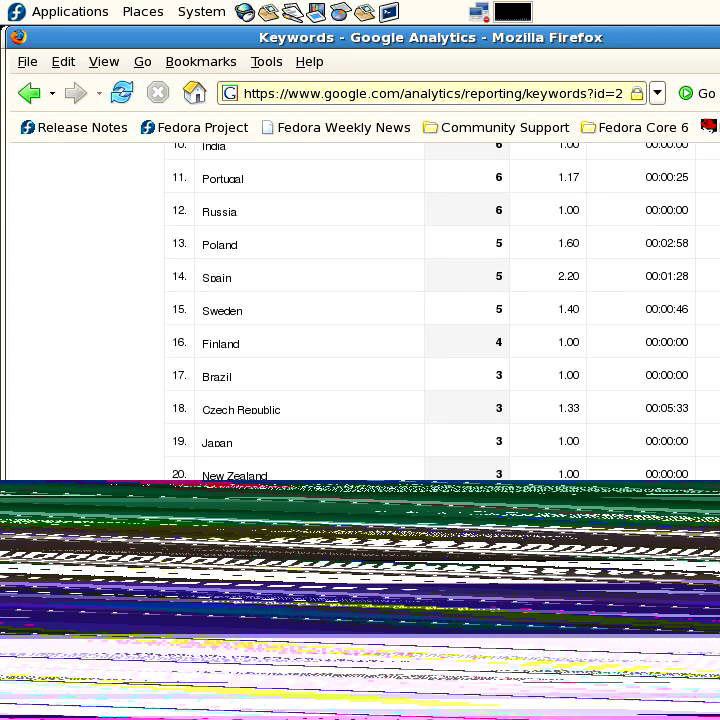
{"action": "scroll", "coordinate": [360, 310], "scroll_direction": "down", "scroll_amount": 6}
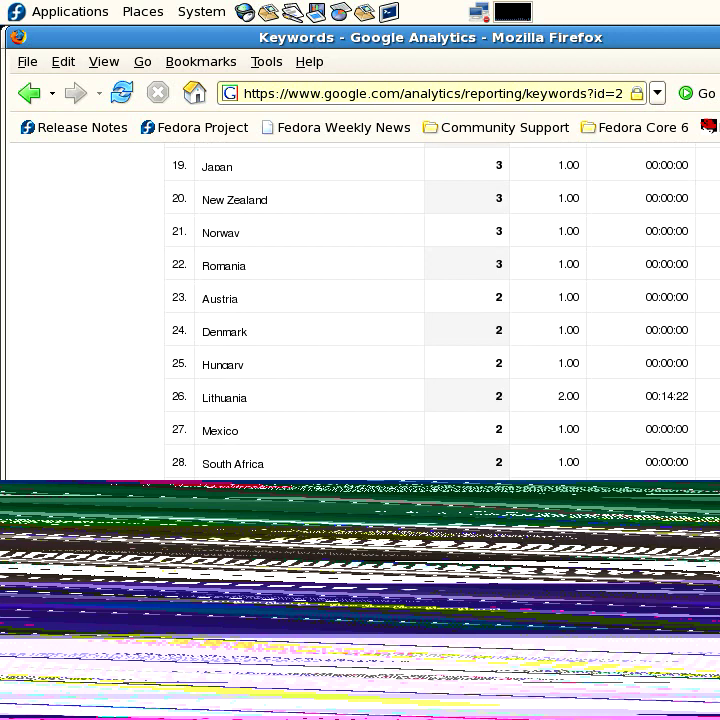
{"action": "scroll", "coordinate": [360, 310], "scroll_direction": "down", "scroll_amount": 3}
{"action": "scroll", "coordinate": [360, 310], "scroll_direction": "up", "scroll_amount": 15}
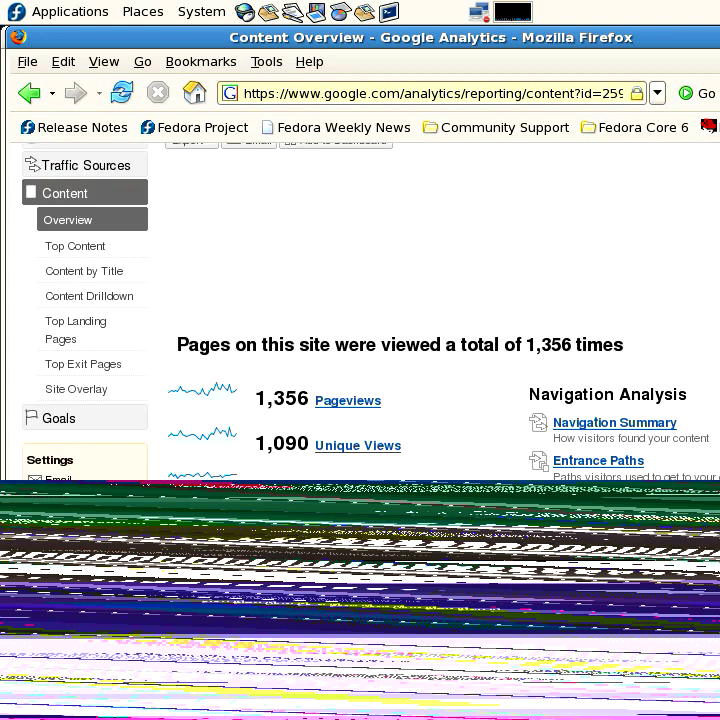
Step: Open the full Top Content report listing 110 URLs, led by the video-export beginner's guide with 613 pageviews
{"action": "scroll", "coordinate": [360, 300], "scroll_direction": "down", "scroll_amount": 4}
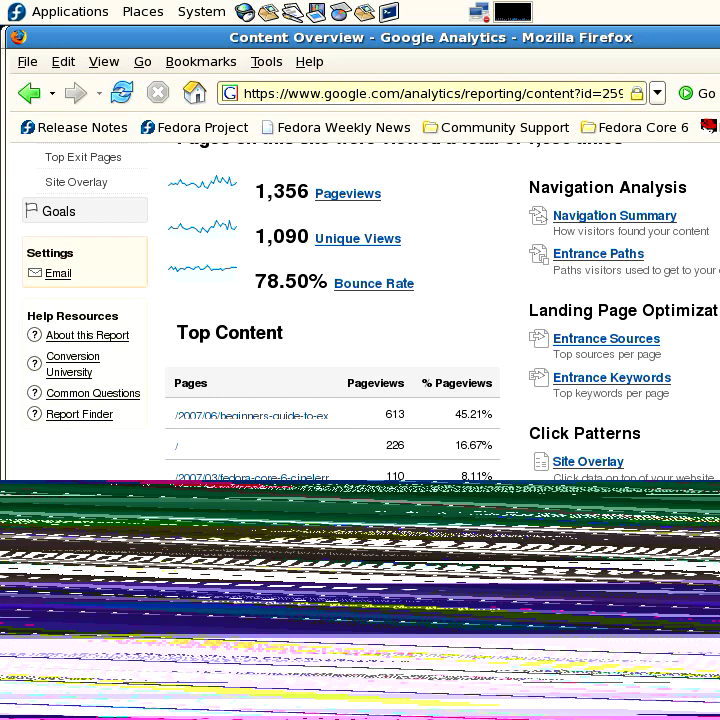
{"action": "scroll", "coordinate": [360, 300], "scroll_direction": "down", "scroll_amount": 2}
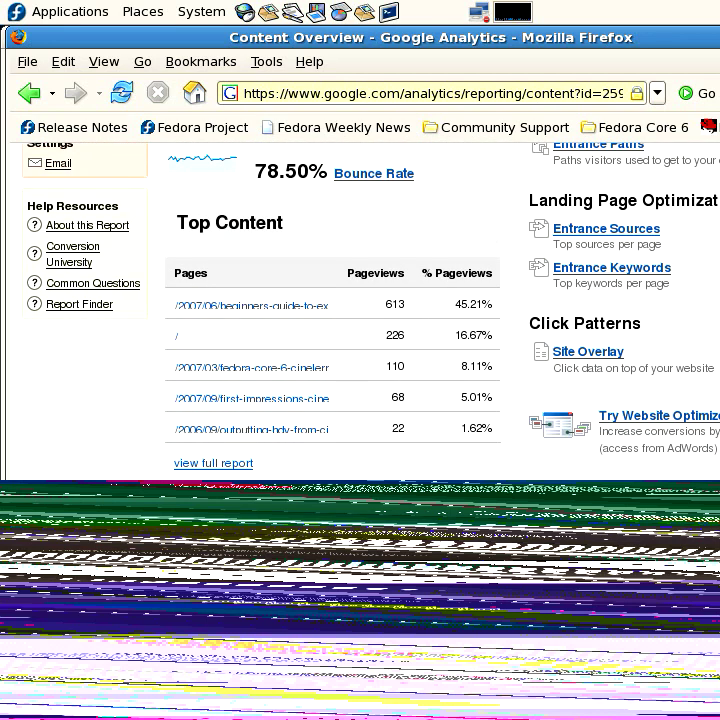
{"action": "left_click", "coordinate": [213, 463]}
{"action": "scroll", "coordinate": [360, 300], "scroll_direction": "down", "scroll_amount": 7}
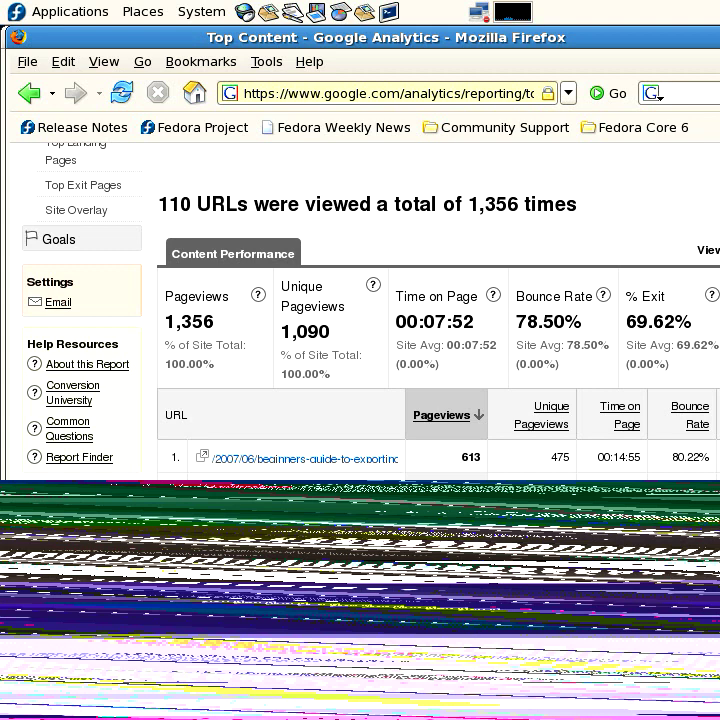
{"action": "scroll", "coordinate": [440, 300], "scroll_direction": "down", "scroll_amount": 3}
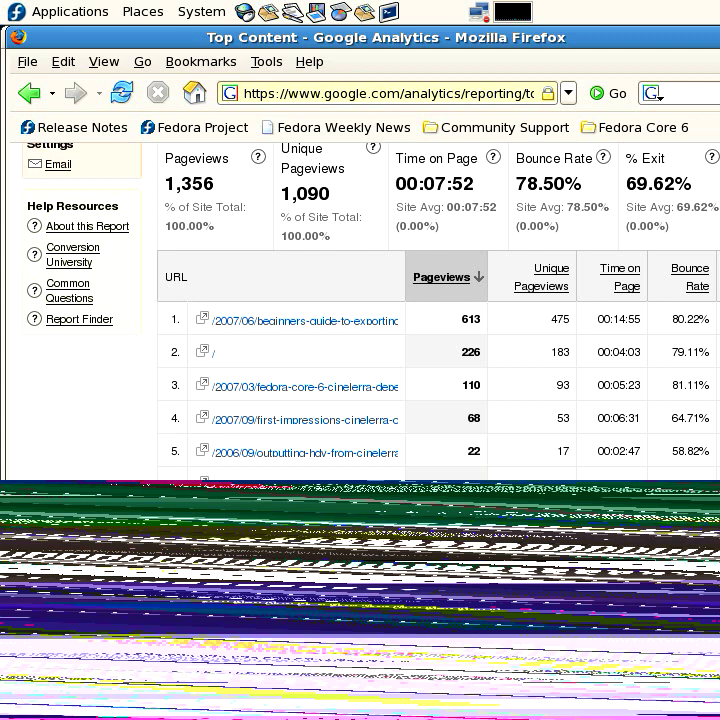
{"action": "scroll", "coordinate": [440, 310], "scroll_direction": "up", "scroll_amount": 5}
{"action": "scroll", "coordinate": [370, 300], "scroll_direction": "up", "scroll_amount": 2}
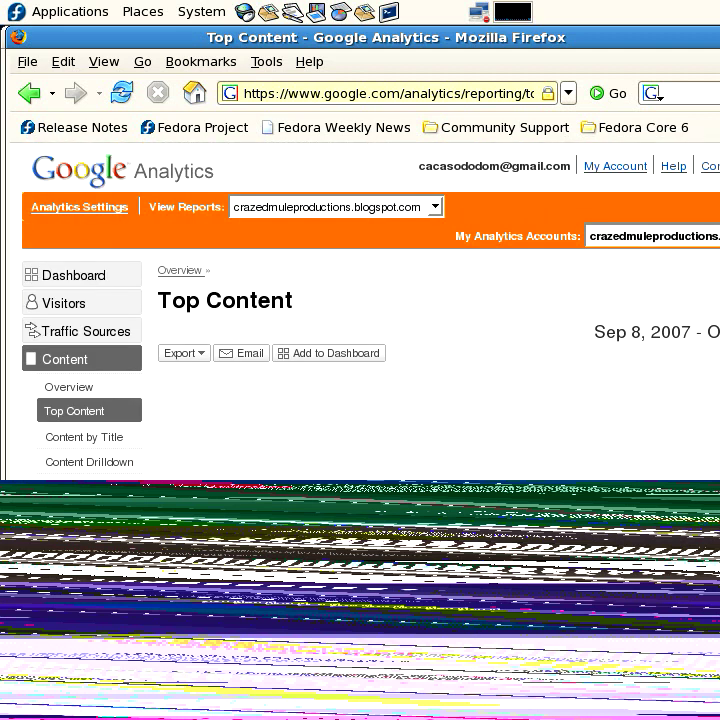